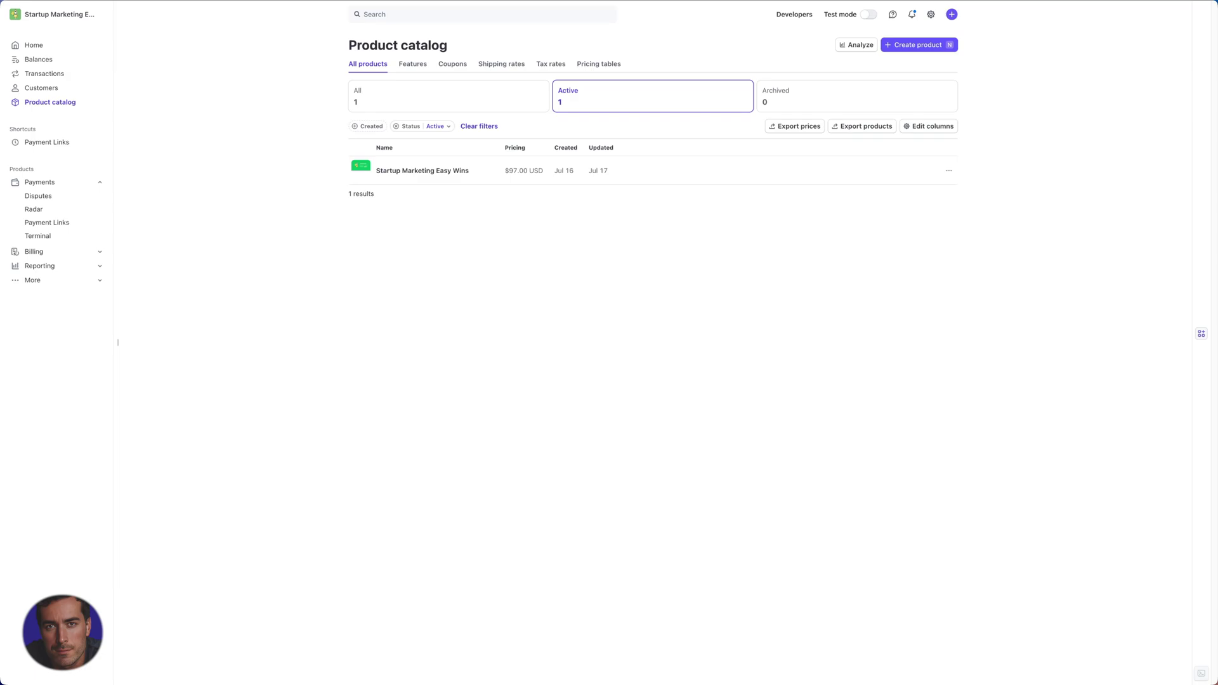
Highlight and clear the Product catalog heading text twice while reviewing the page.
drag(745, 95, 558, 96)
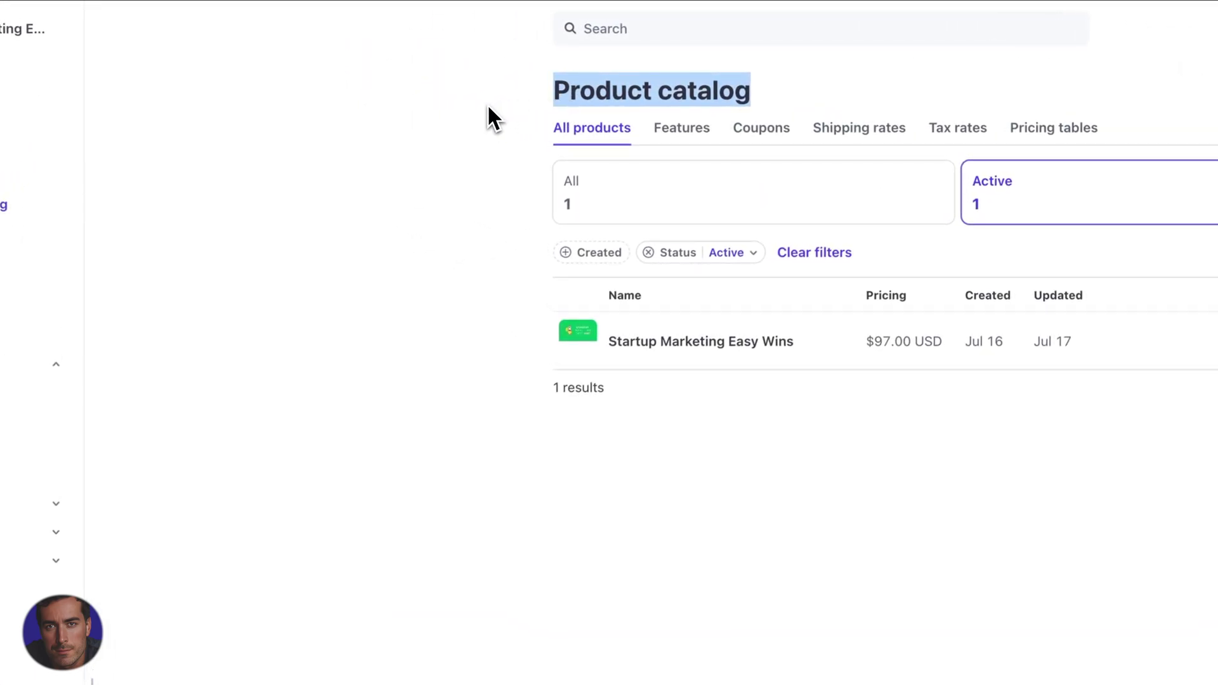
click(488, 107)
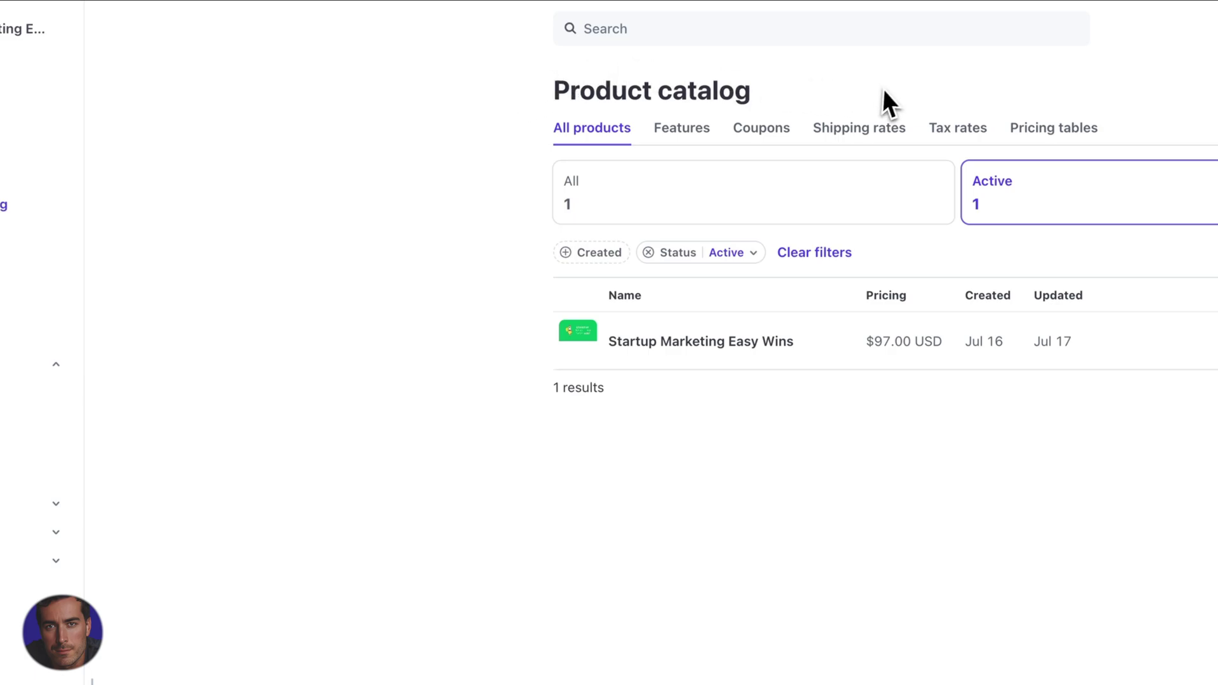
drag(749, 95, 559, 91)
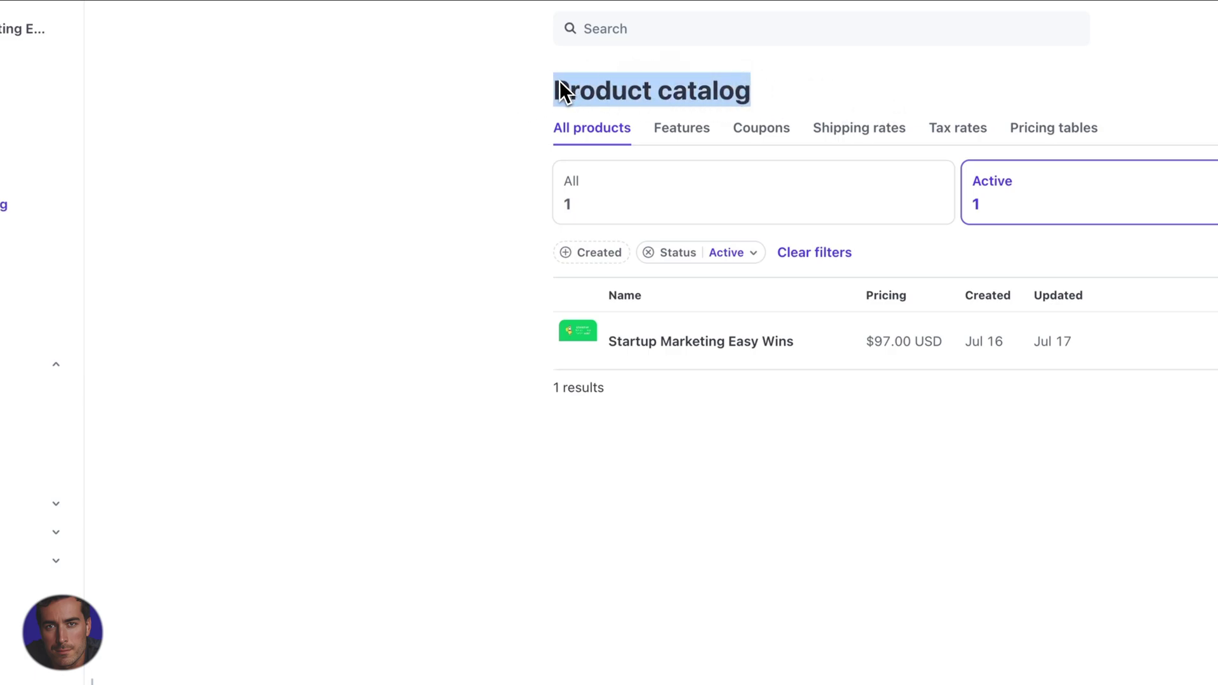
click(515, 84)
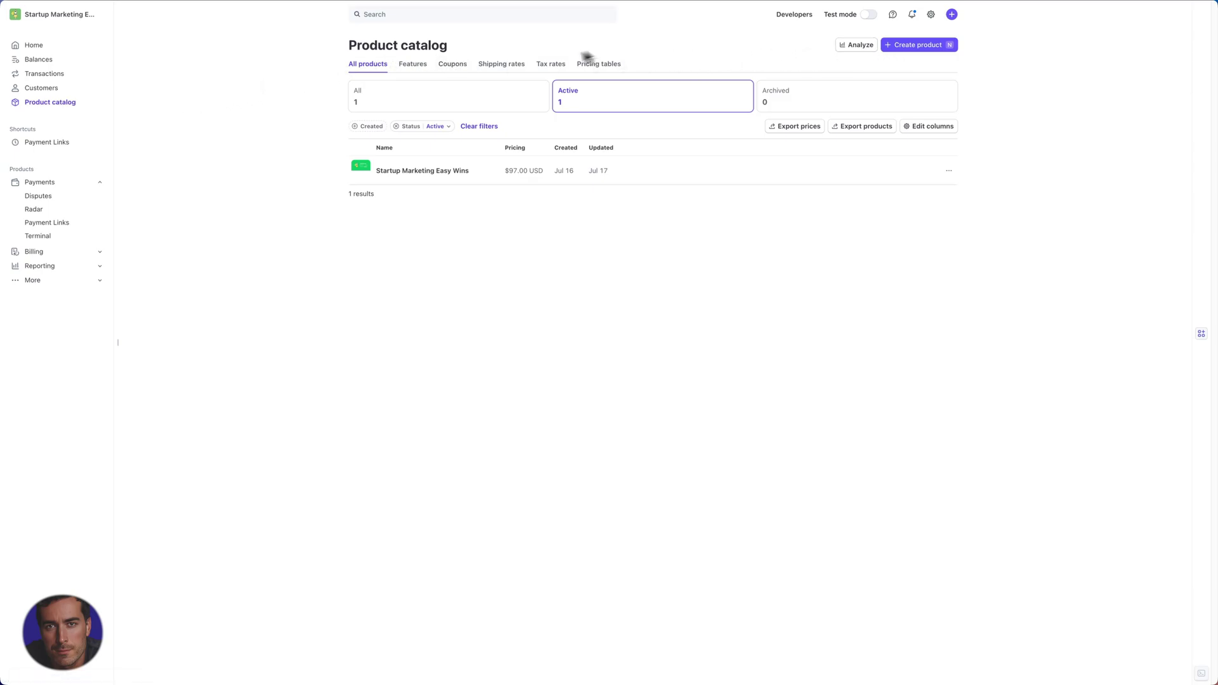
click(912, 47)
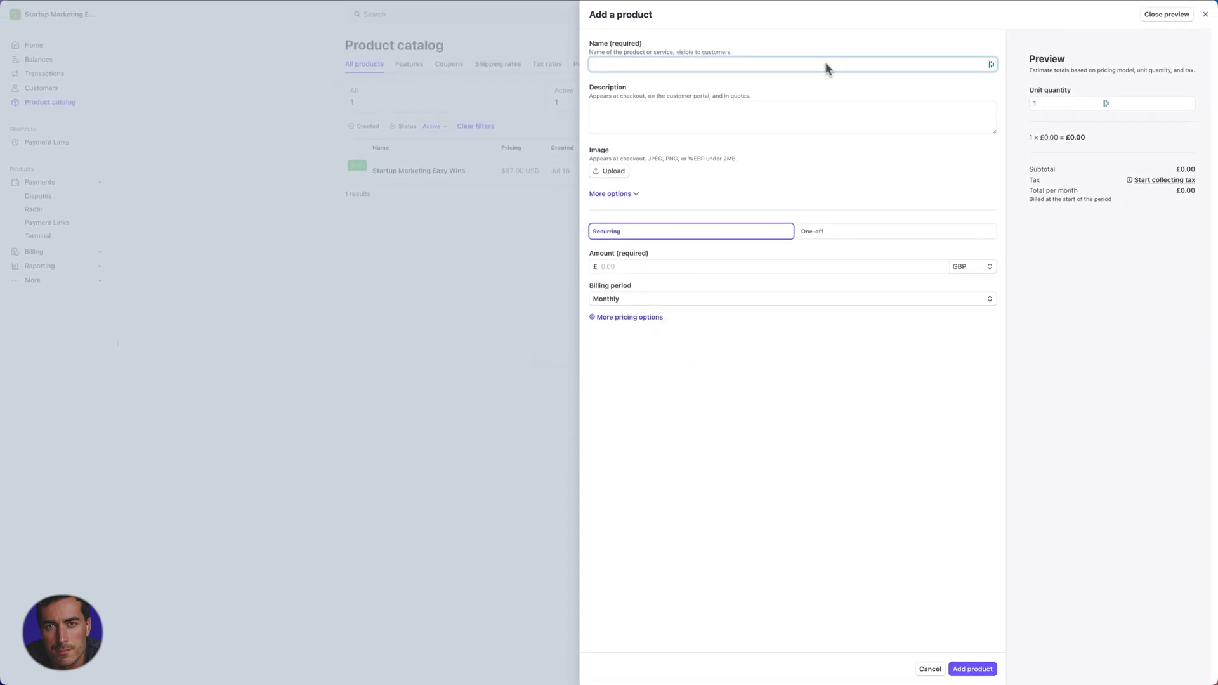
click(719, 113)
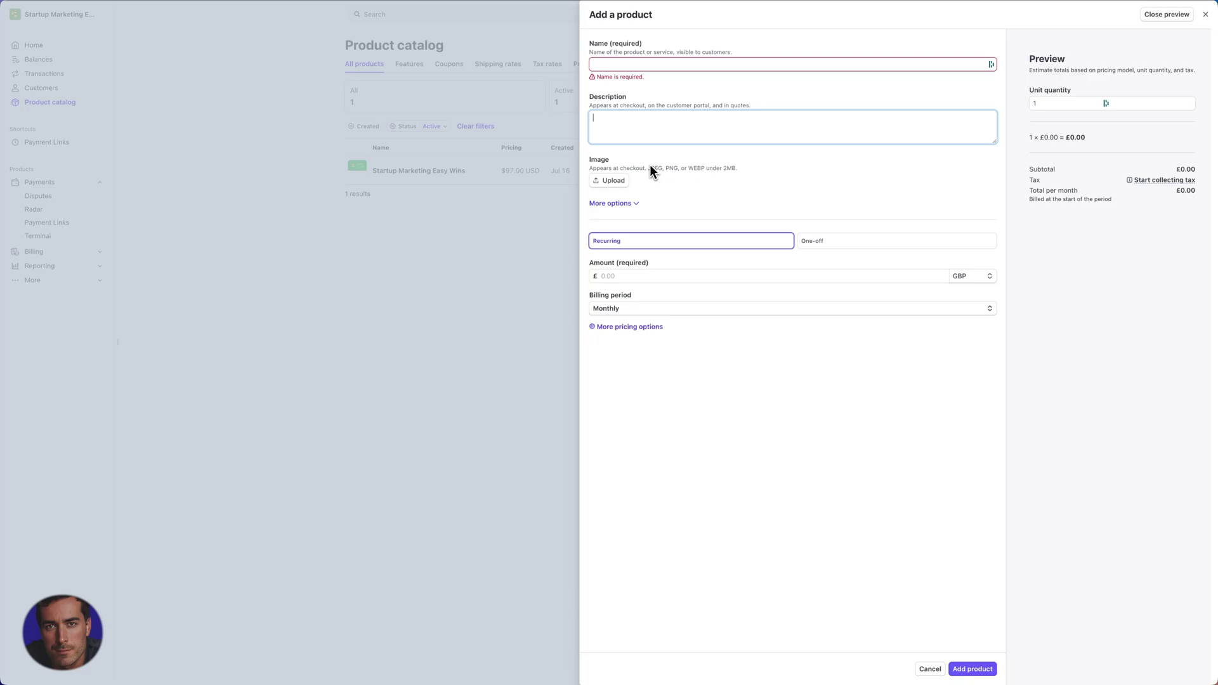
click(619, 204)
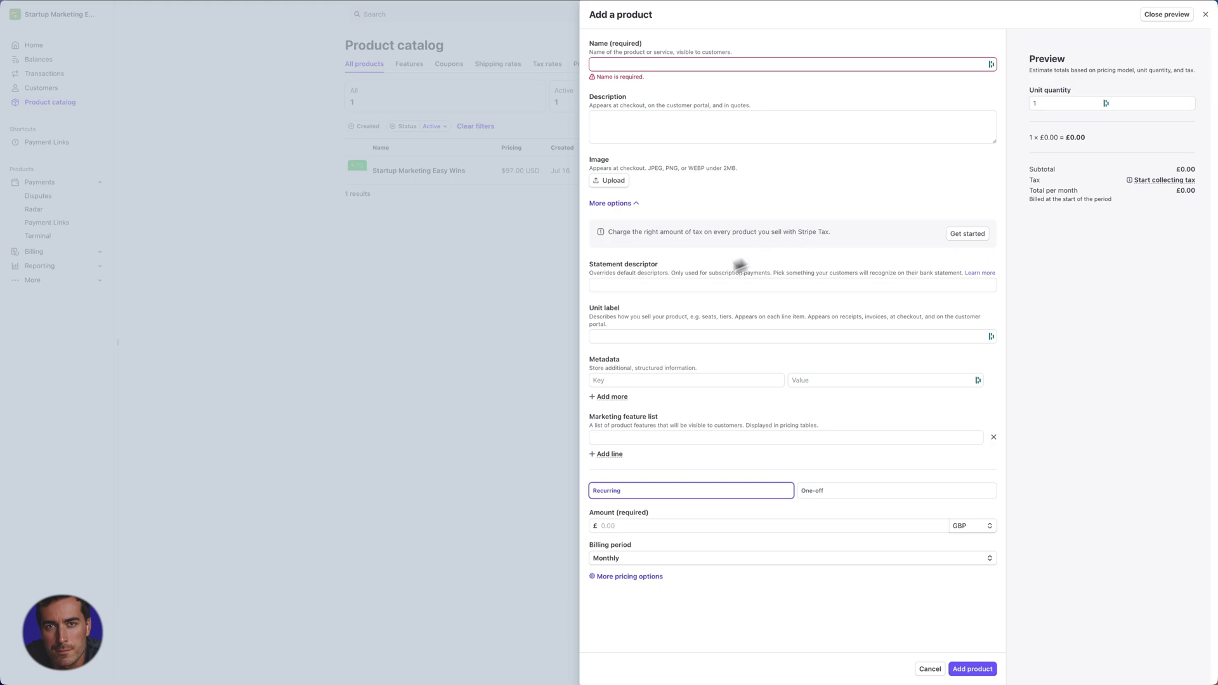
click(615, 202)
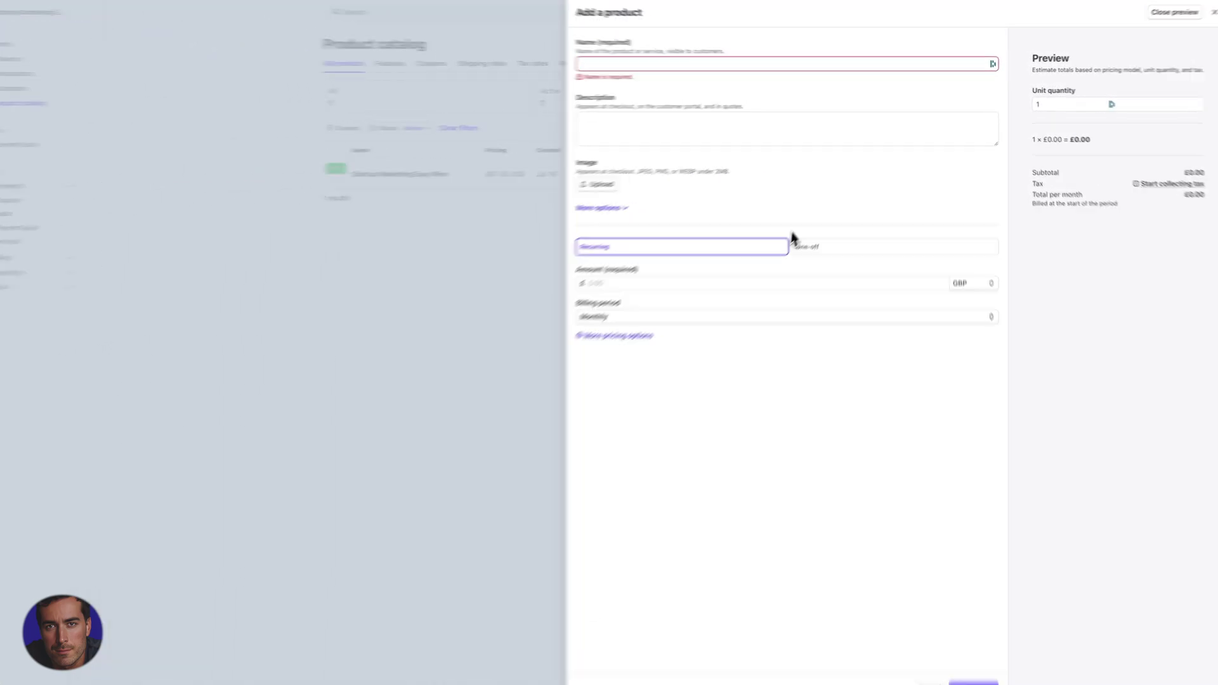
click(795, 244)
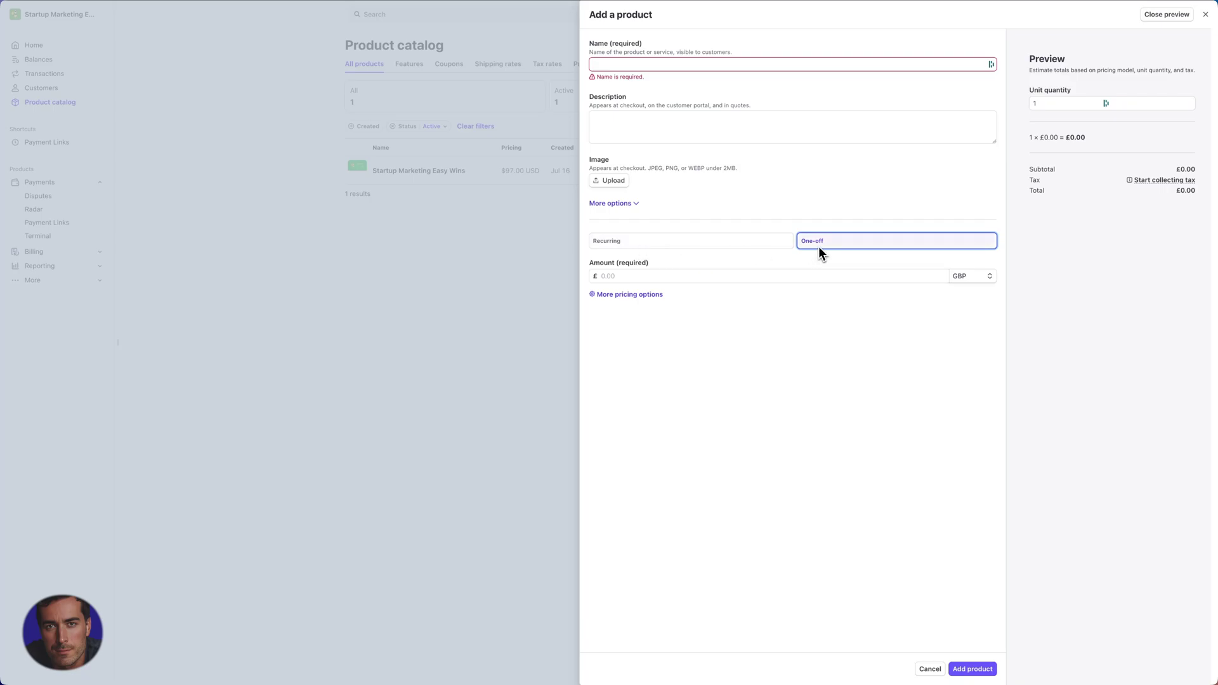
click(663, 241)
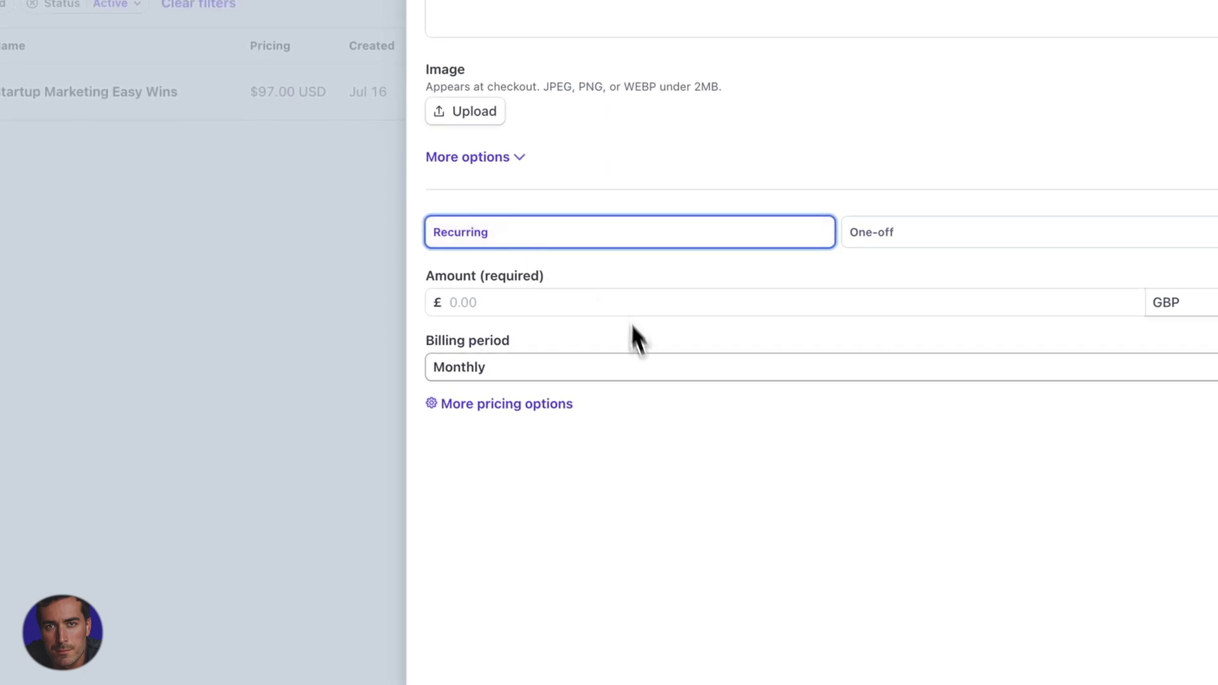
Review the billing period choices (Daily through Custom), closing and reopening the list.
click(505, 363)
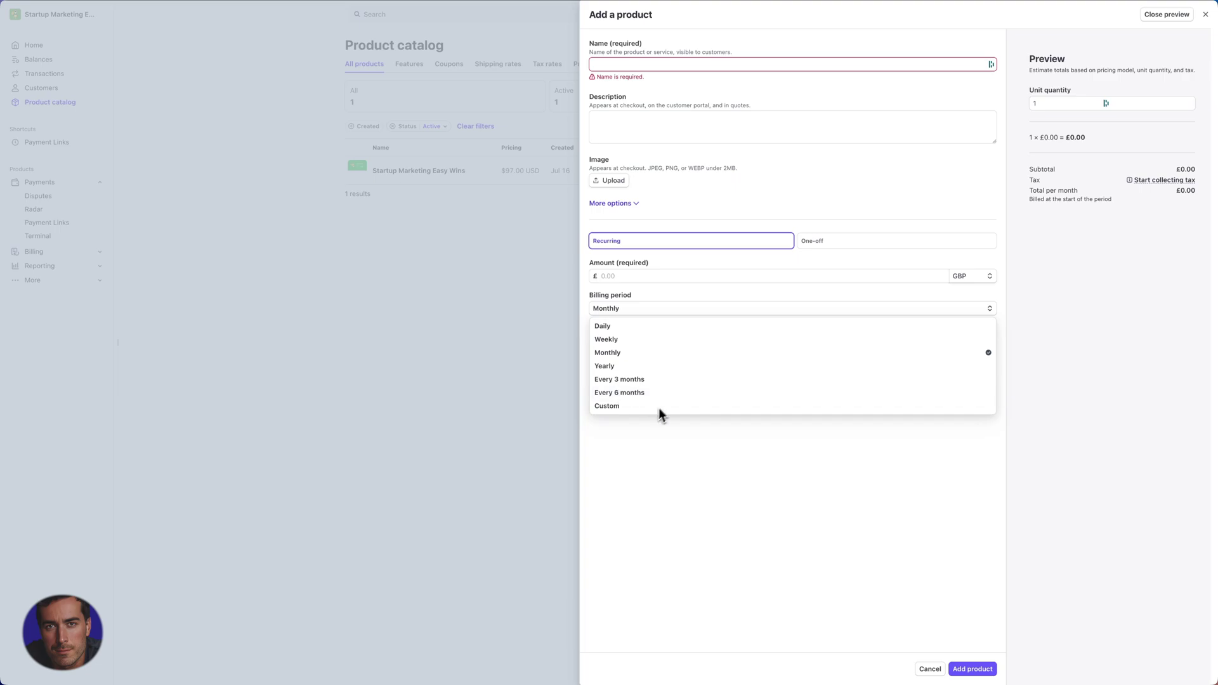
click(703, 477)
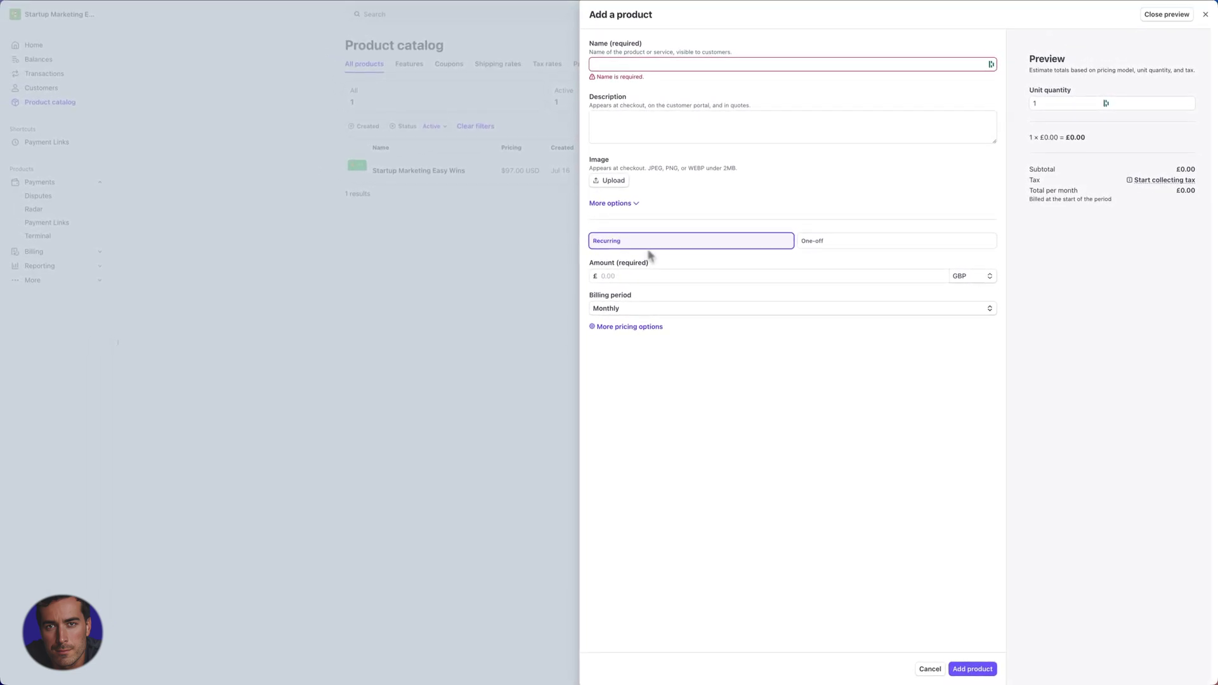
click(655, 309)
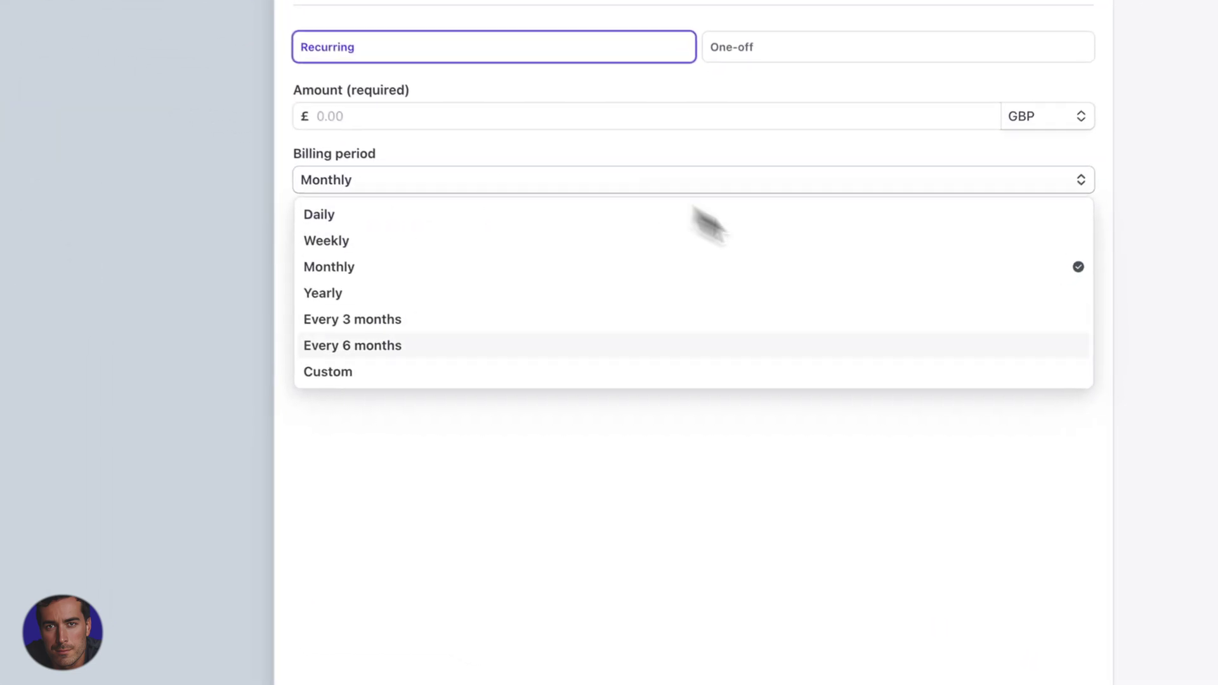
Keep Monthly billing and switch the price currency from GBP to USD.
click(636, 580)
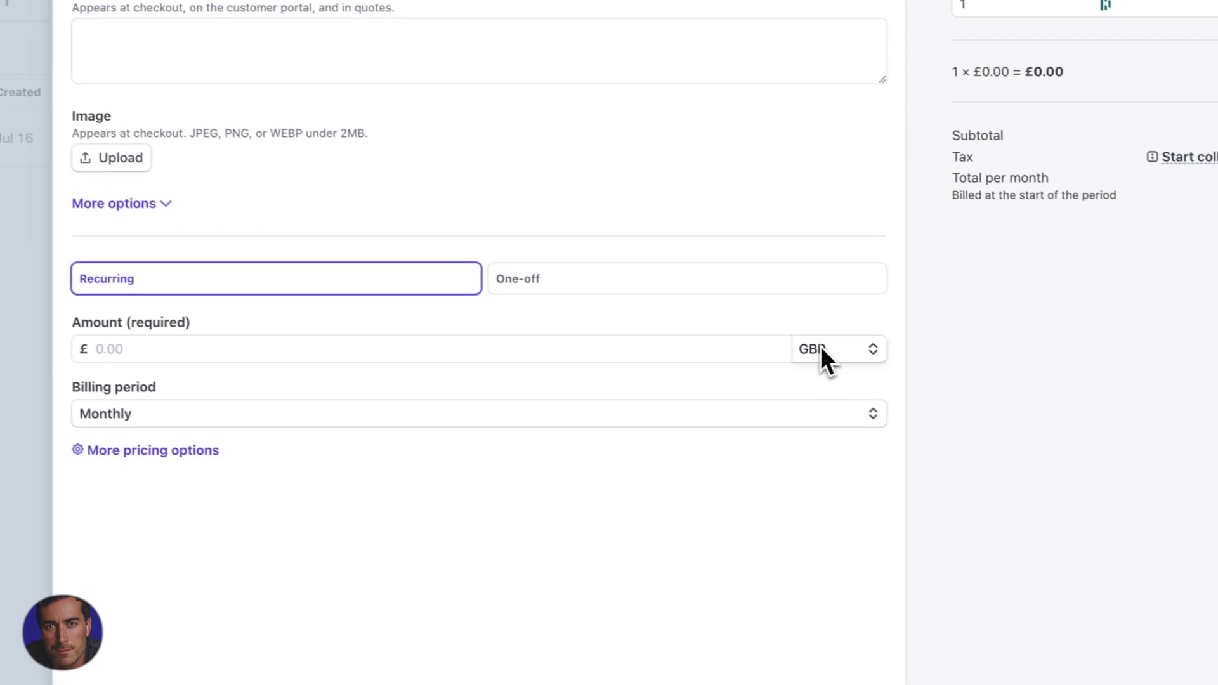
click(807, 345)
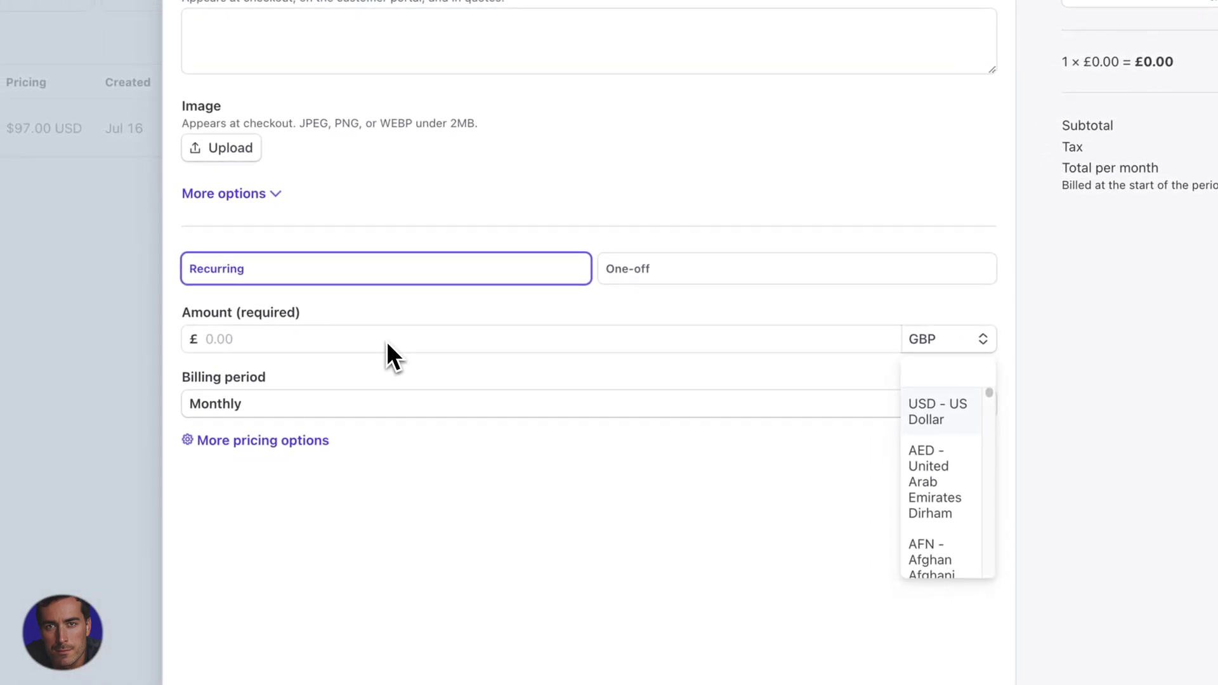
click(750, 383)
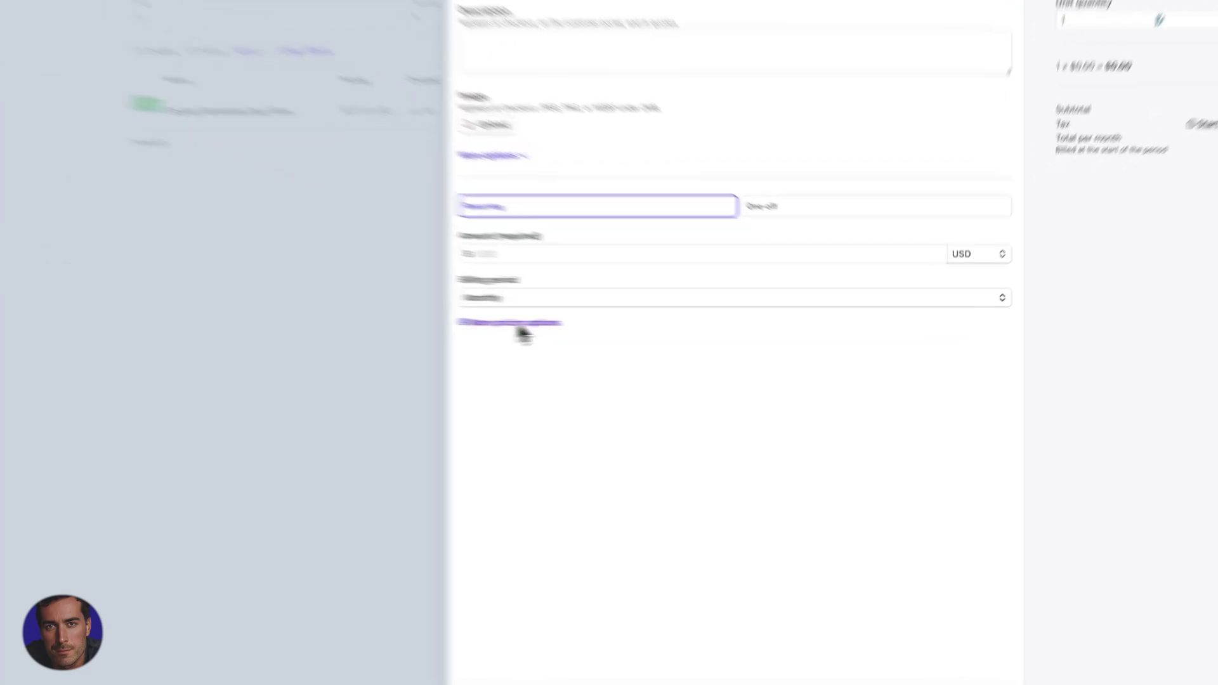
click(630, 326)
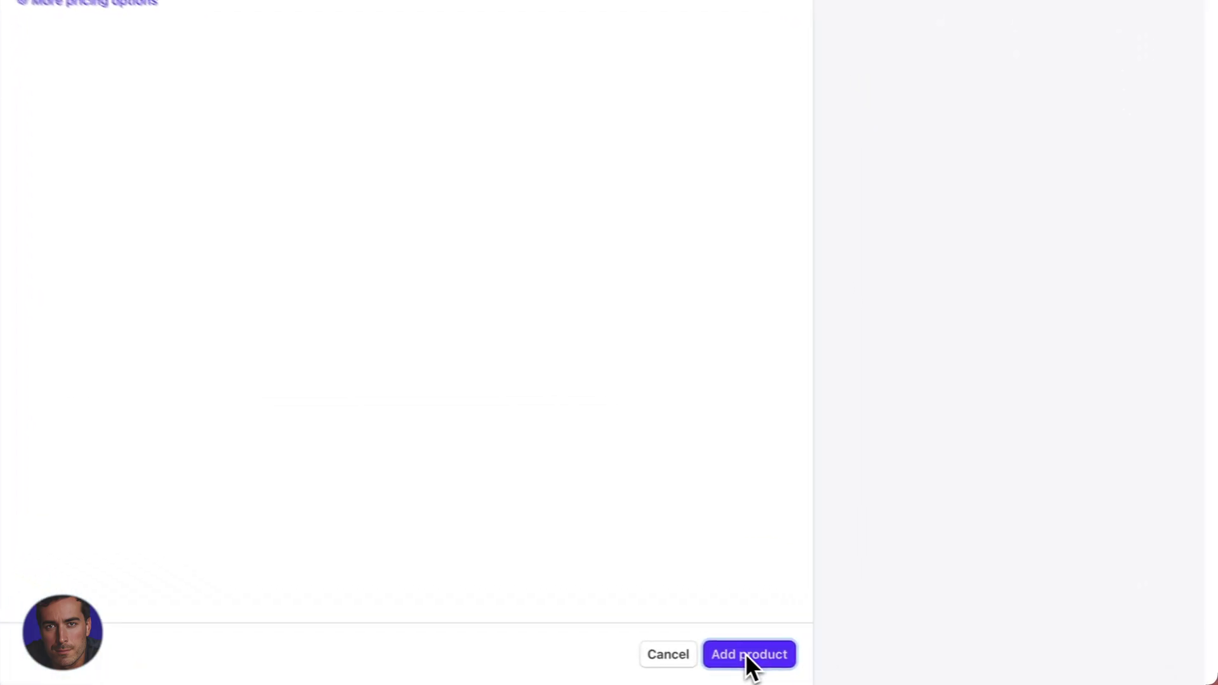
click(474, 214)
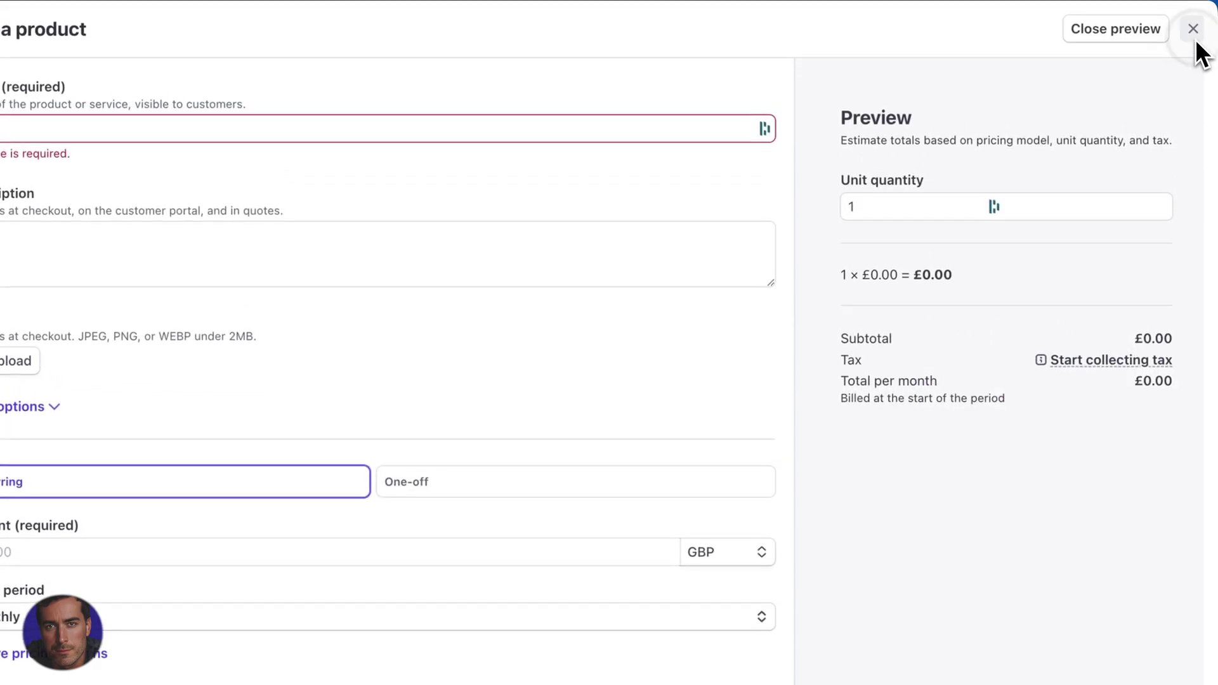
Discard the Add a product drawer and bring up the account switcher from the top-left.
click(1193, 26)
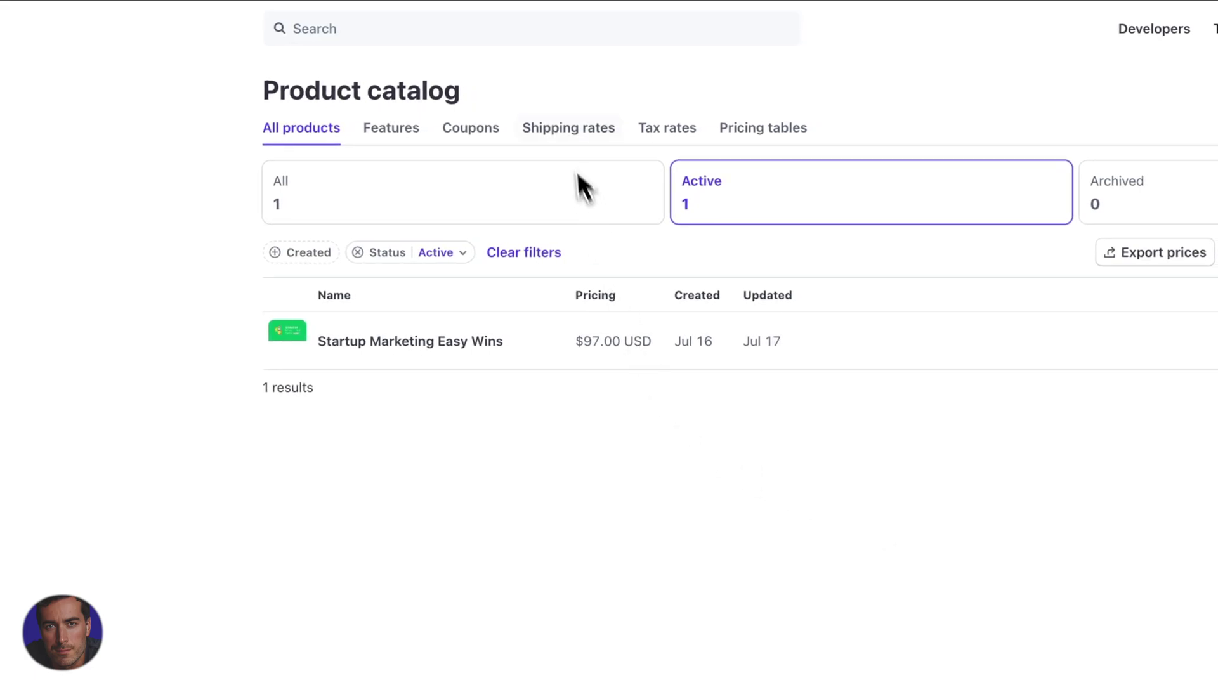
drag(463, 91, 346, 95)
click(541, 498)
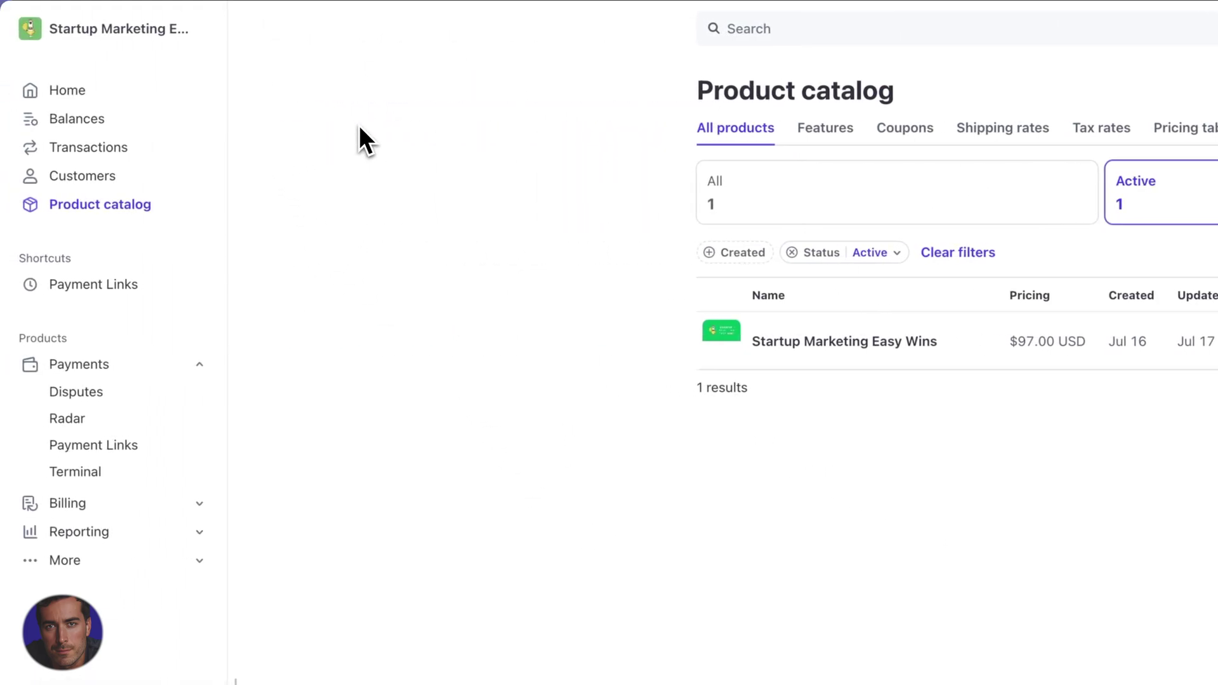
click(125, 25)
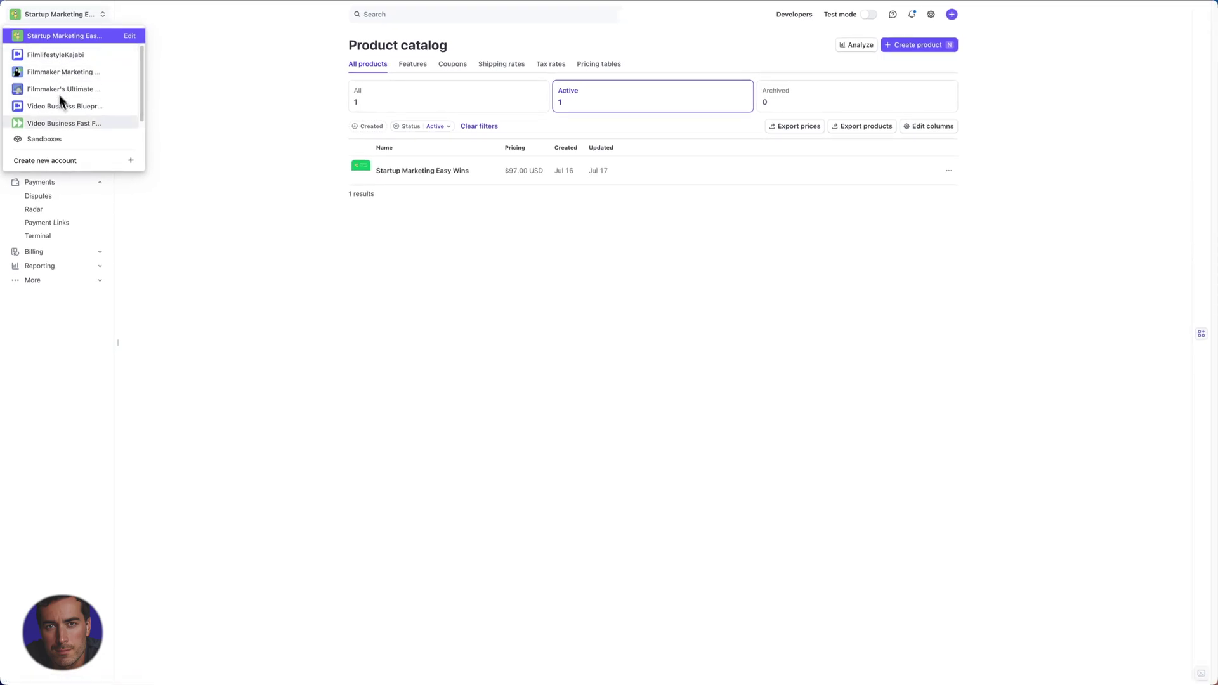
Dismiss the account switcher, then bring it up again over the catalog.
click(287, 102)
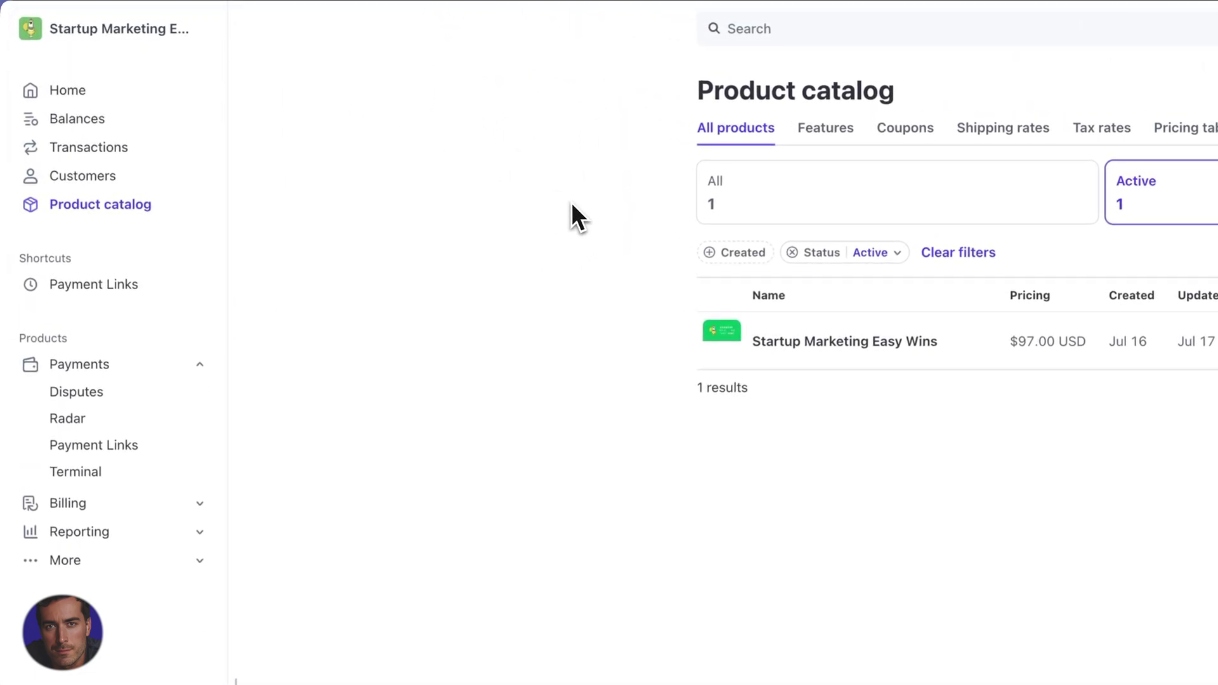
click(143, 38)
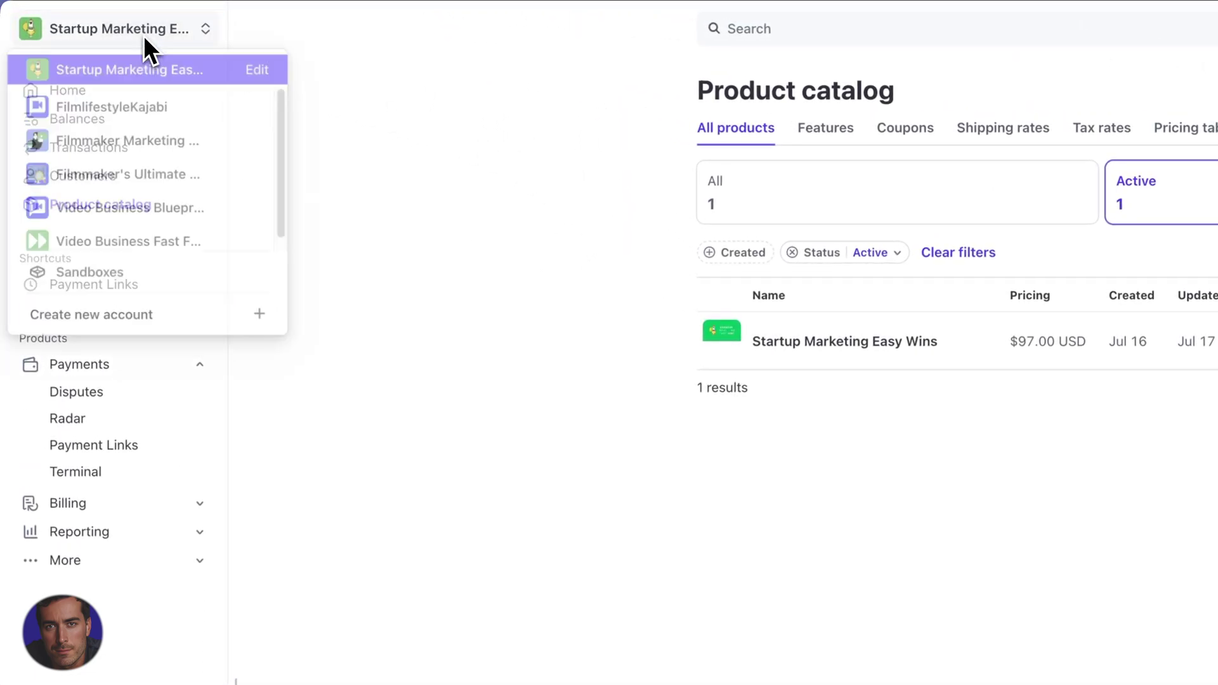